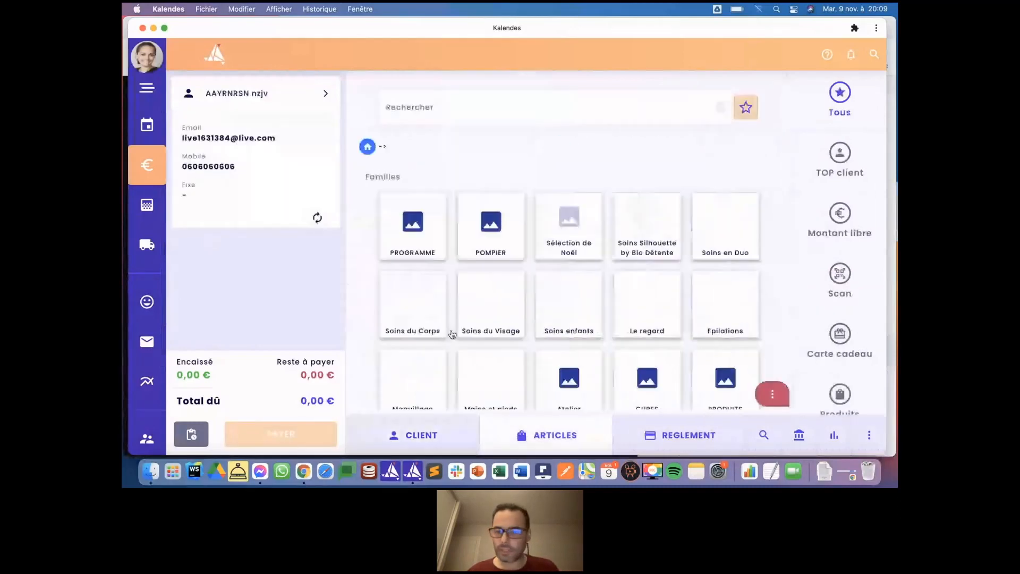
# - Search the articles for "cure" and add Cure 1/2 Jambes (10 séances) to the client's sale
pyautogui.click(456, 105)
pyautogui.write('cure')
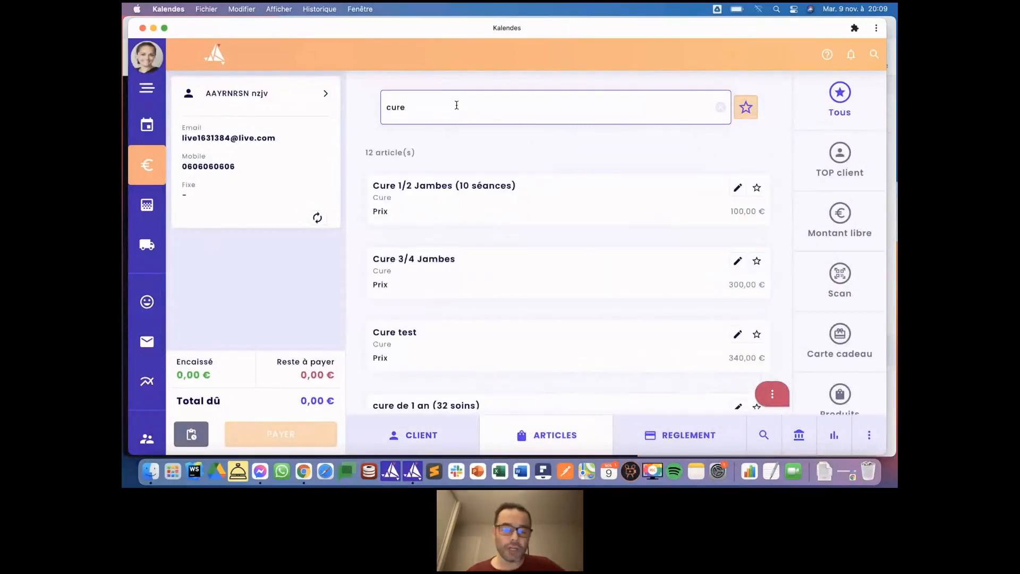
pyautogui.click(428, 198)
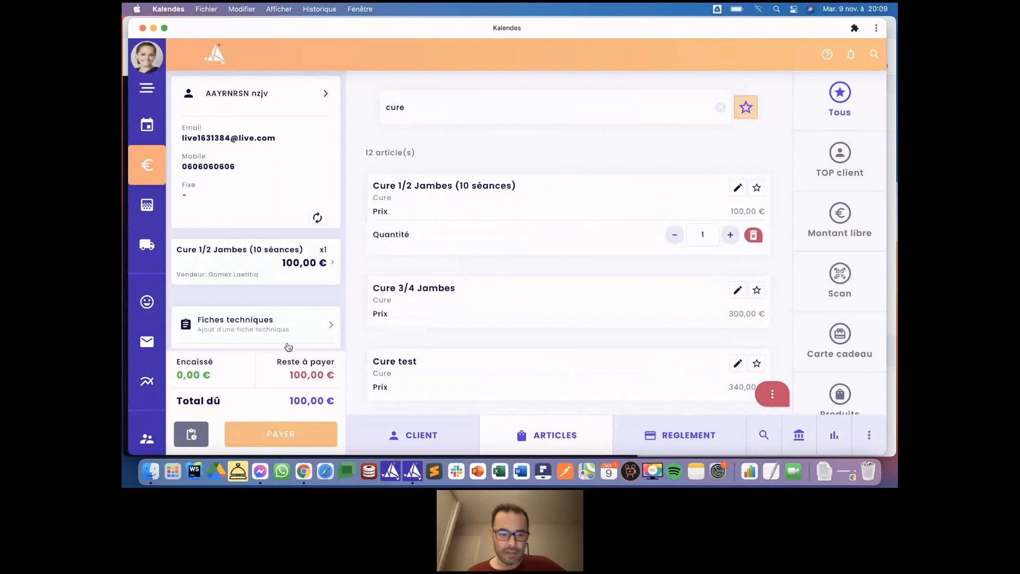
pyautogui.click(302, 269)
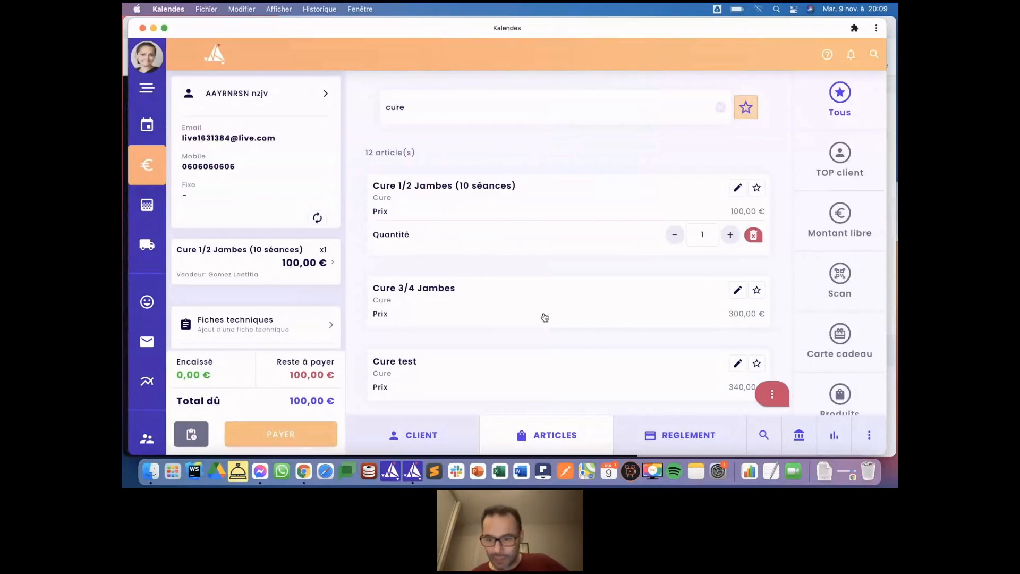
pyautogui.scroll(-2, 584, 352)
pyautogui.scroll(-2, 584, 352)
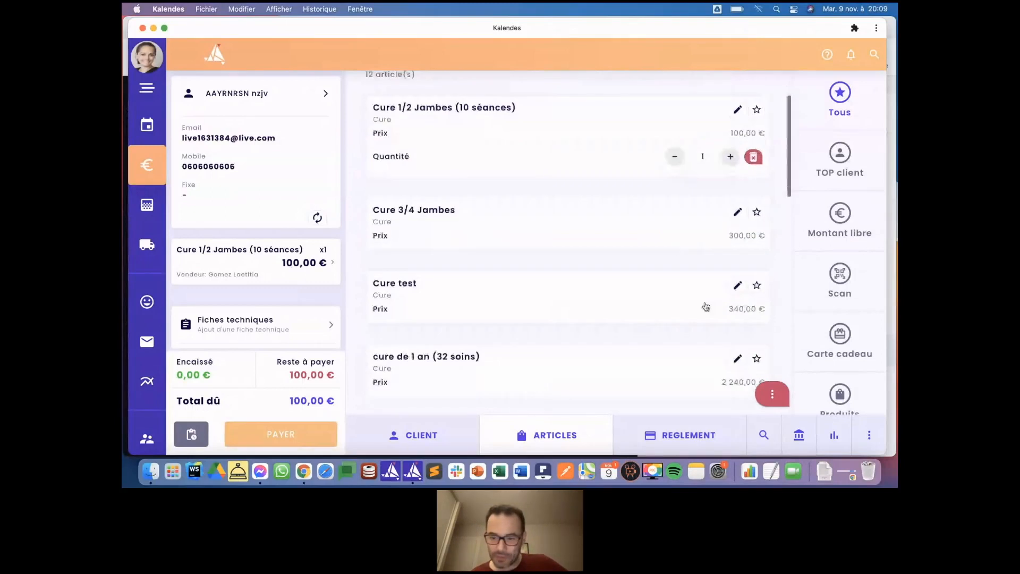
pyautogui.scroll(-3, 631, 378)
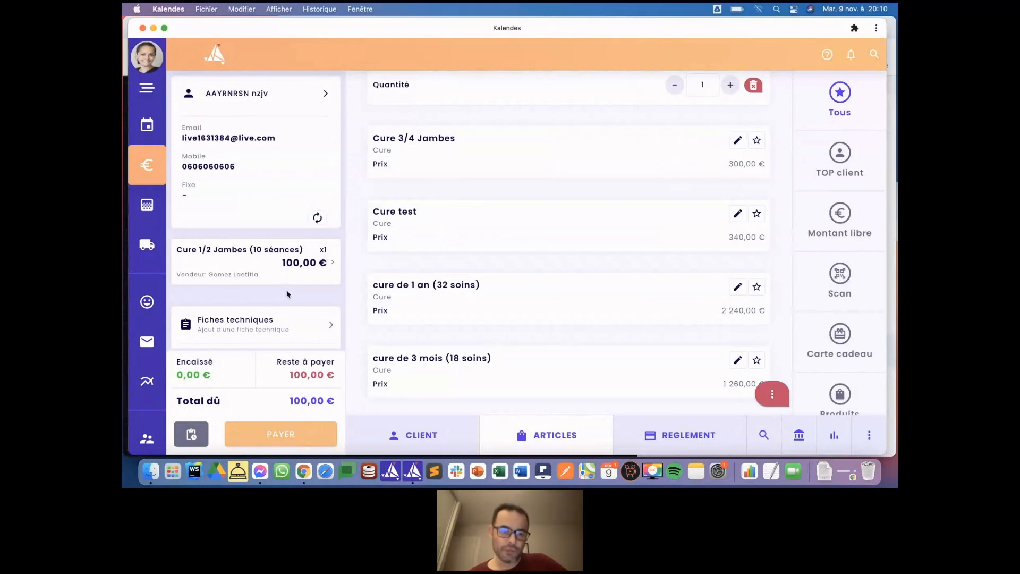
pyautogui.scroll(-1, 287, 294)
pyautogui.scroll(-4, 286, 294)
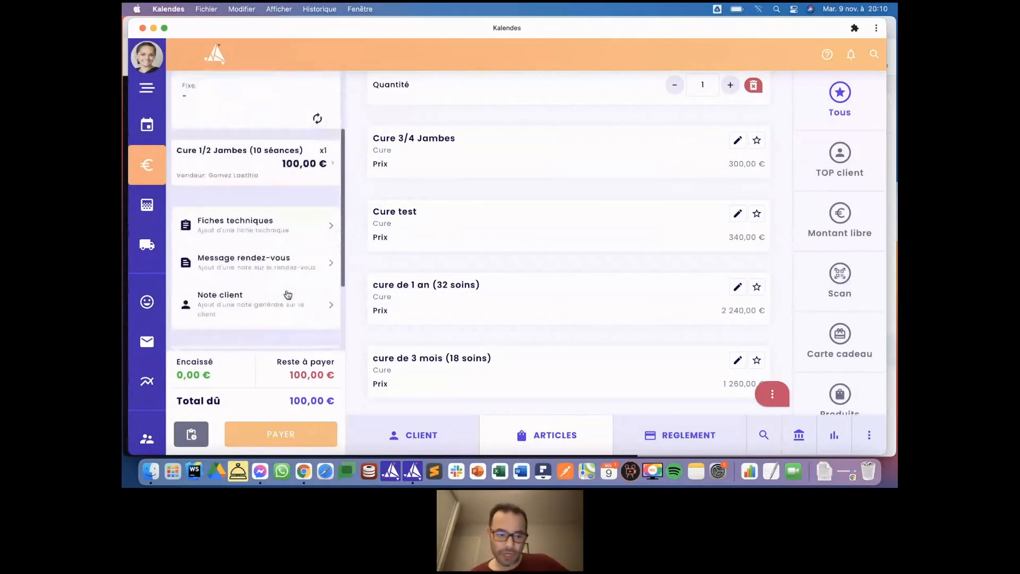
# - Record a 20,00 € CB payment towards the cure
pyautogui.click(660, 433)
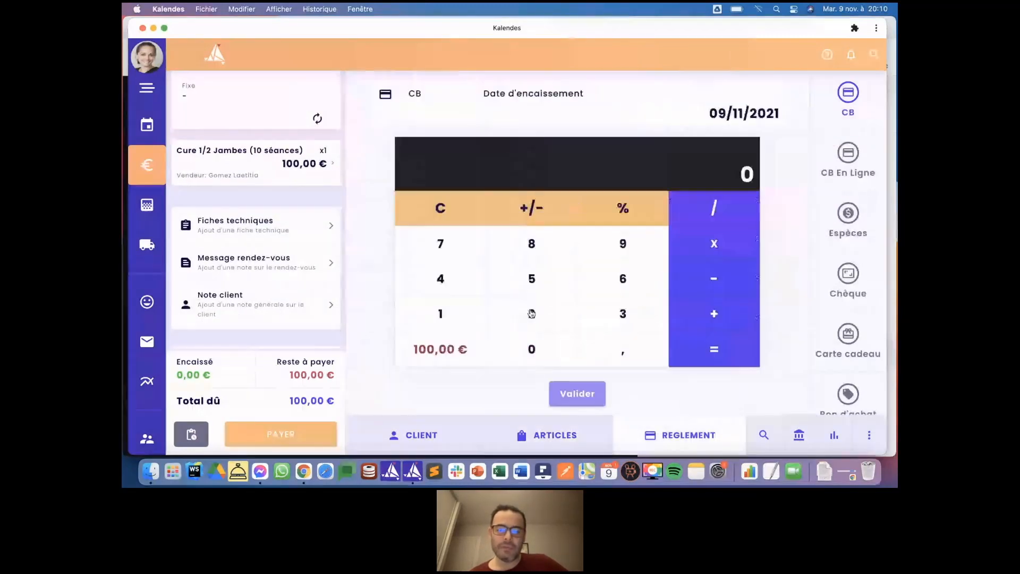
pyautogui.click(531, 313)
pyautogui.click(532, 350)
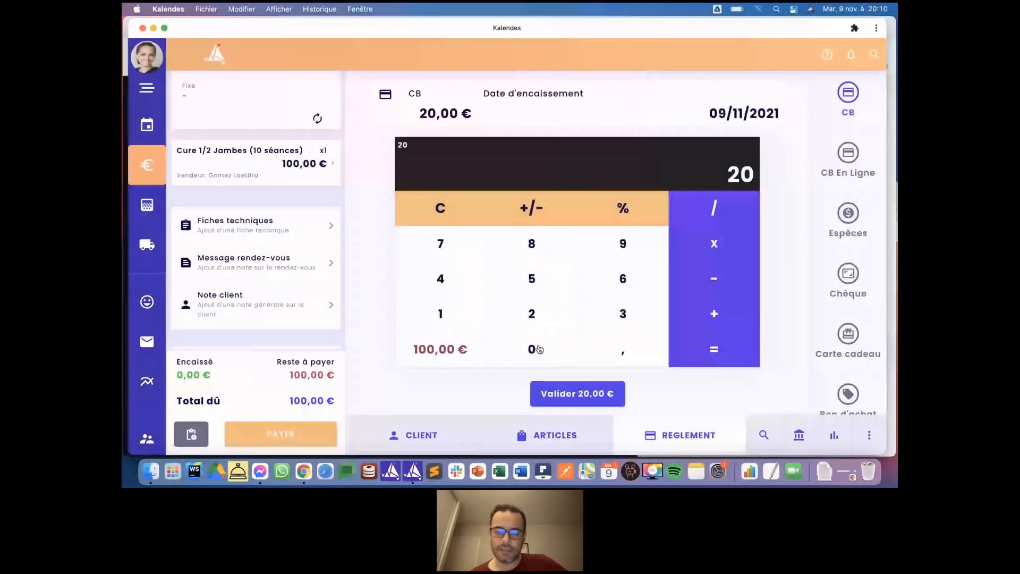
pyautogui.press('Return')
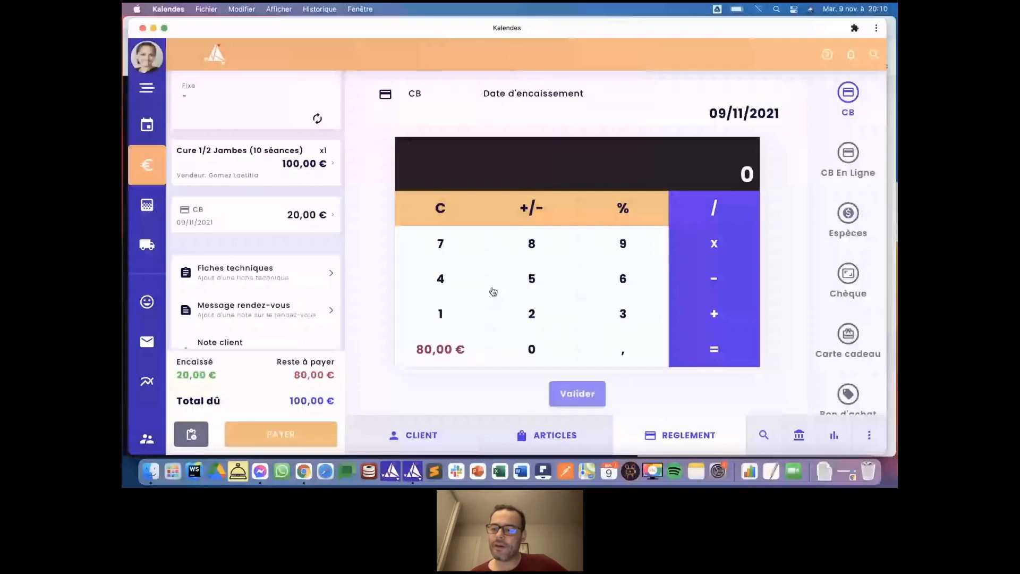
# - Put the remaining 80,00 € on the client's account as Crédit and finalize the sale
pyautogui.scroll(-3, 849, 318)
pyautogui.click(849, 318)
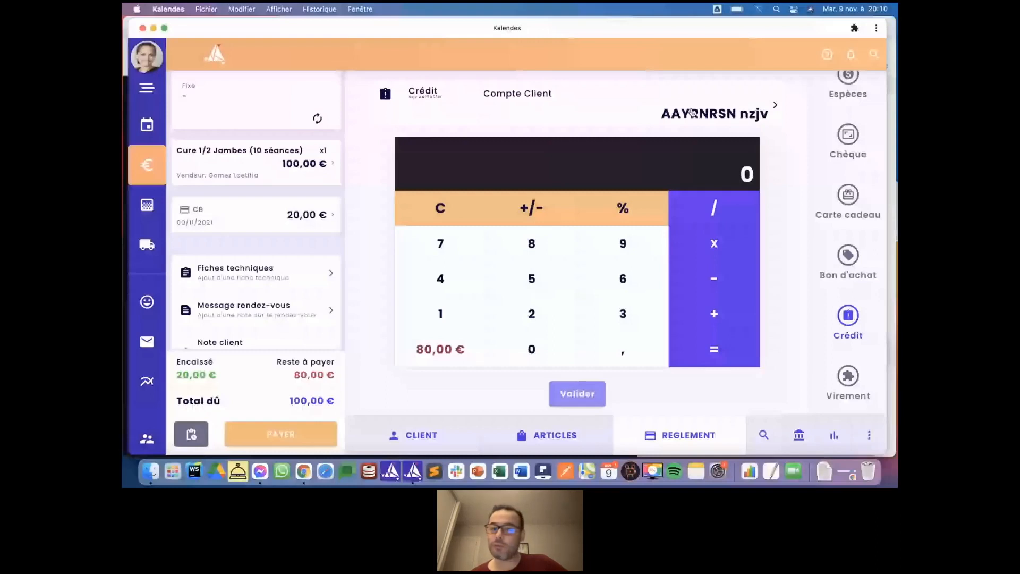
pyautogui.scroll(1, 256, 213)
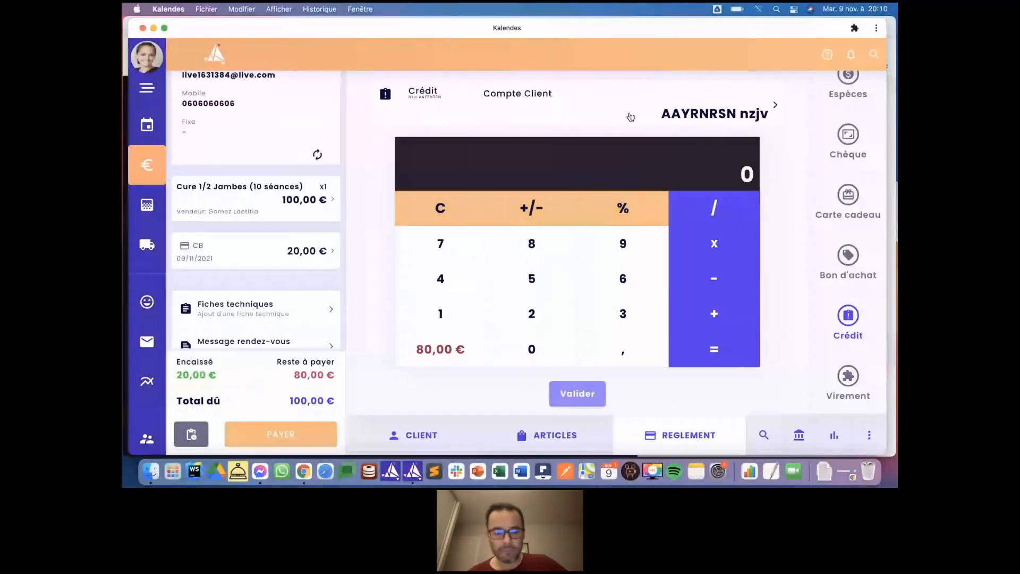
pyautogui.click(441, 349)
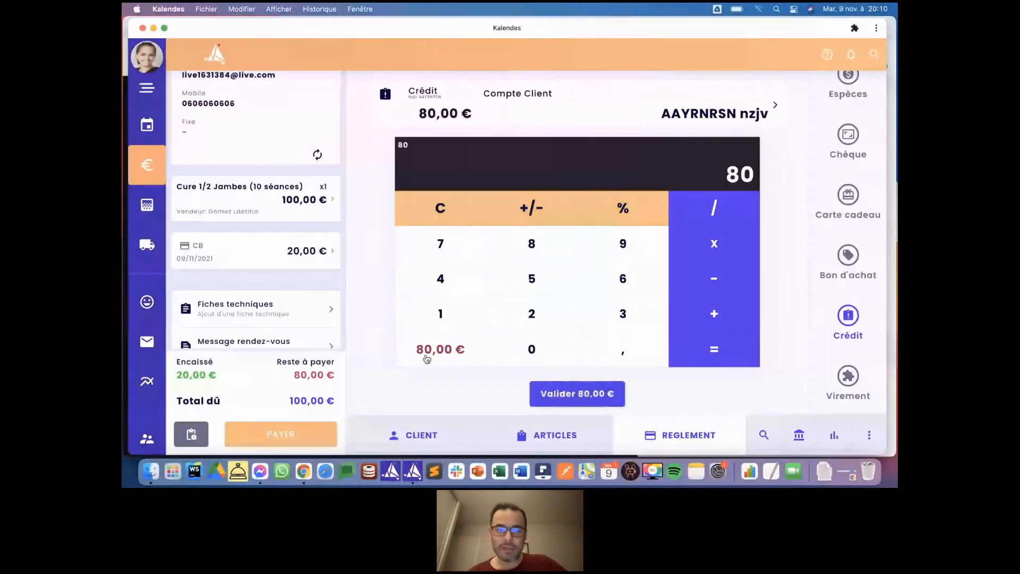
pyautogui.click(564, 395)
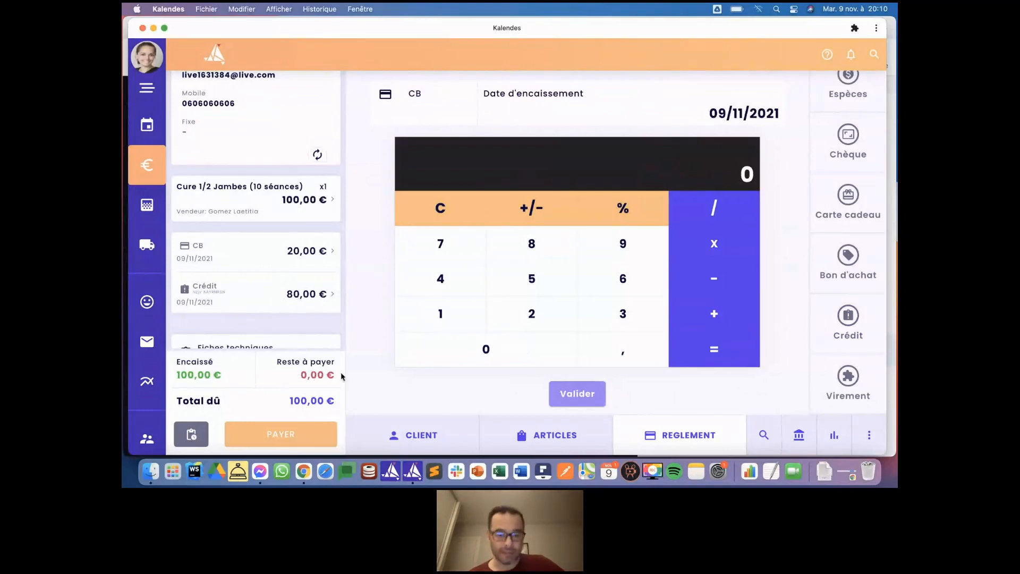
pyautogui.click(286, 435)
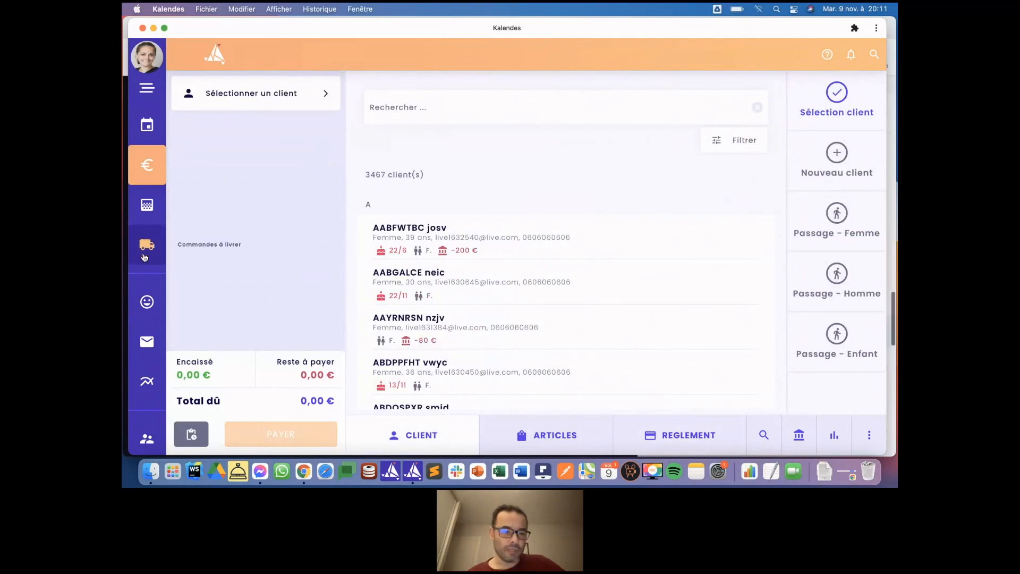
# - Open the record of the client who bought the cure and go to its Abonnements / Cures section
pyautogui.click(147, 302)
pyautogui.click(375, 326)
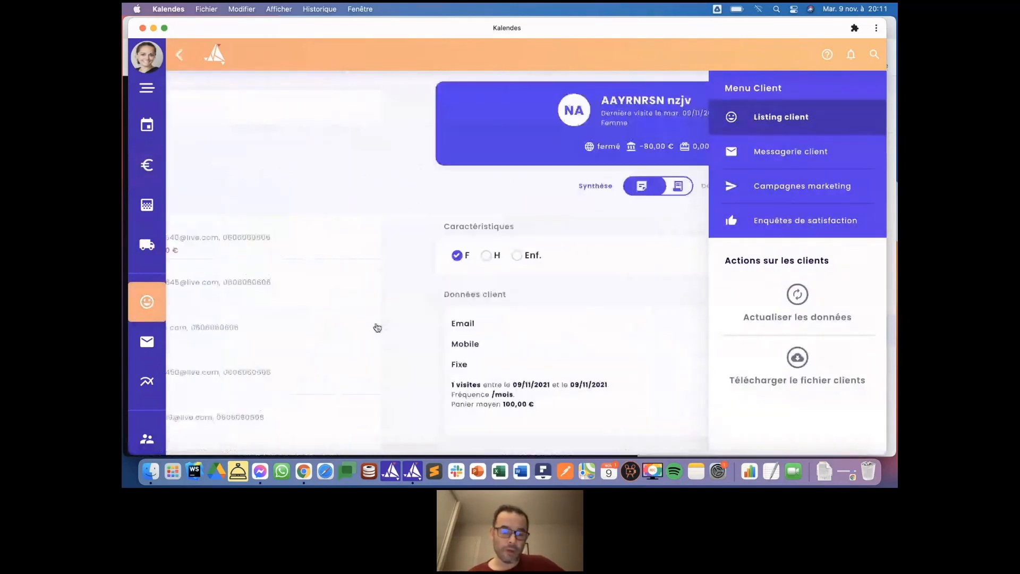
pyautogui.scroll(-2, 398, 335)
pyautogui.scroll(-10, 397, 336)
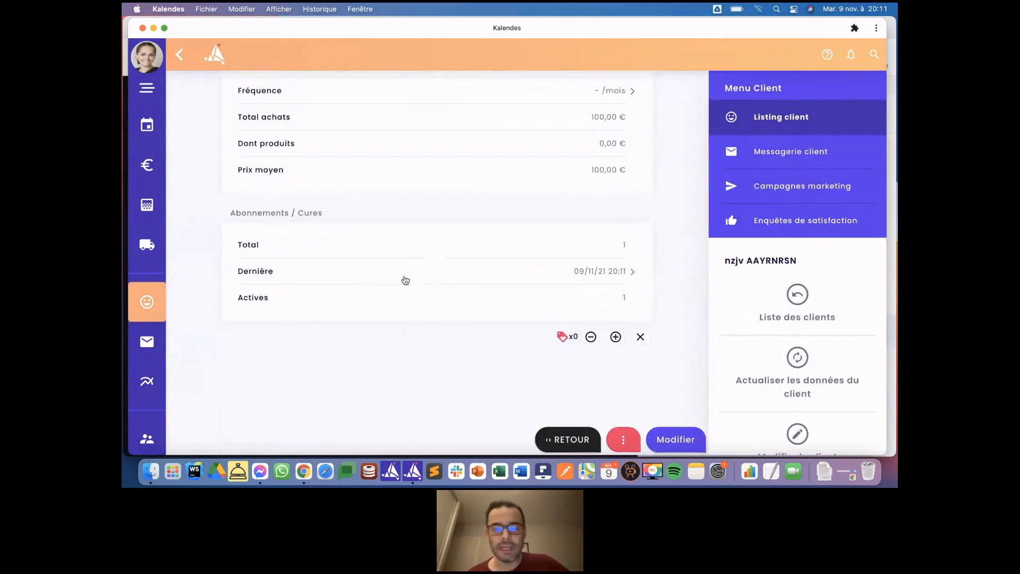
# - Open the client's Cure 1/2 Jambes (10 séances) and view its details and session usage history
pyautogui.click(429, 289)
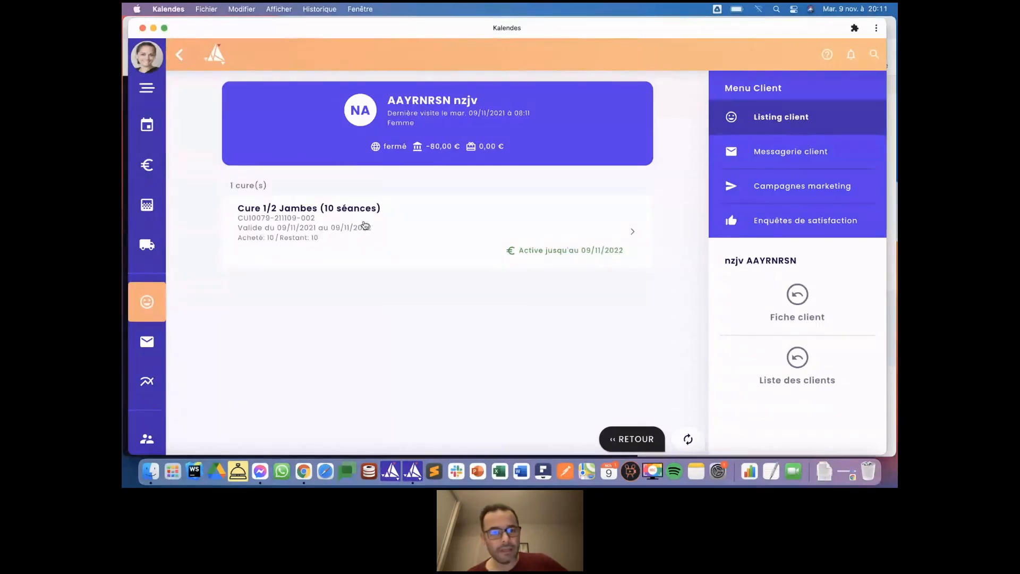
pyautogui.click(364, 225)
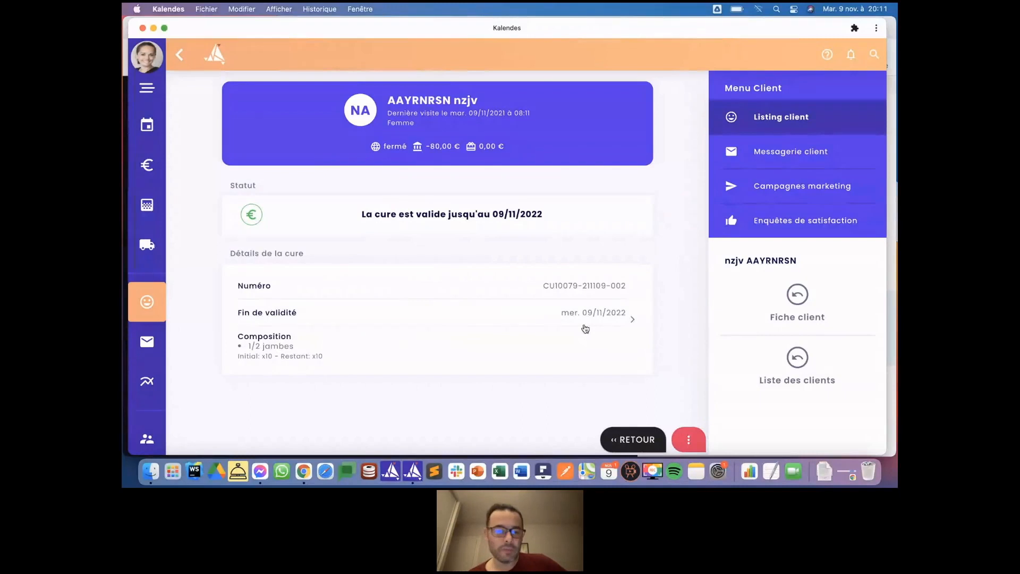
pyautogui.click(584, 329)
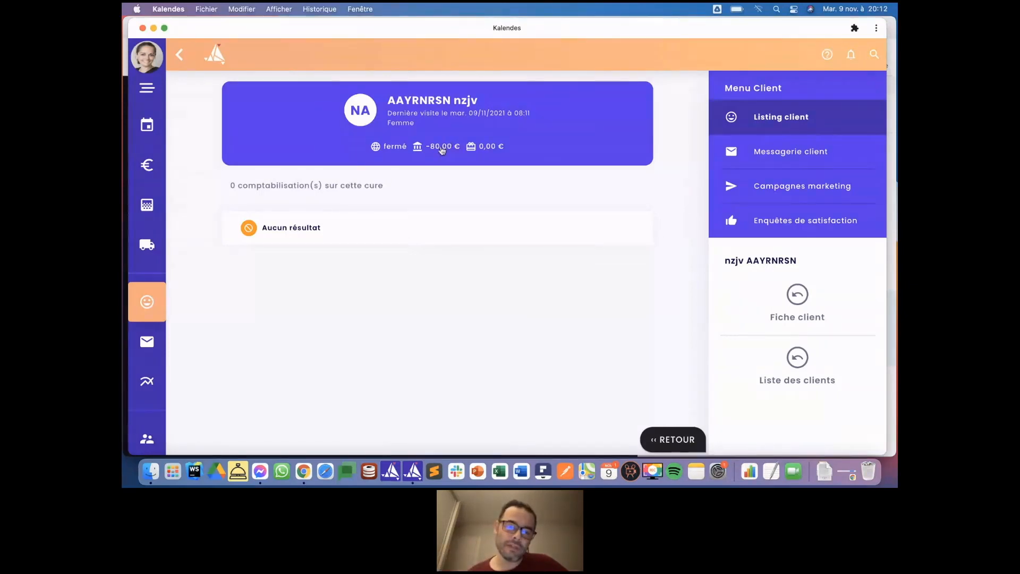
# - Return to the client's record and open the list of movements behind the Solde client
pyautogui.click(441, 150)
pyautogui.scroll(5, 445, 232)
pyautogui.scroll(3, 445, 232)
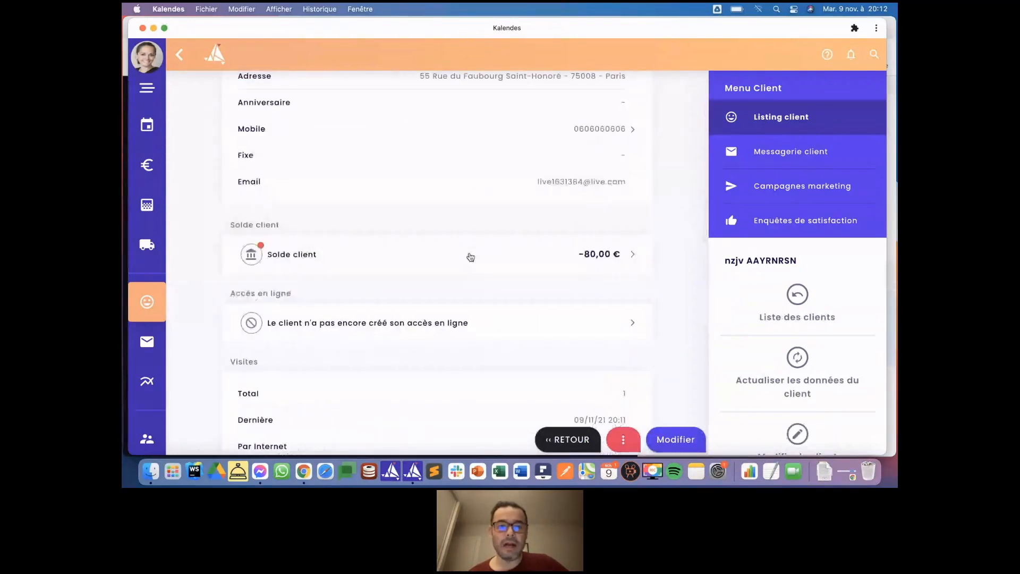
pyautogui.click(471, 256)
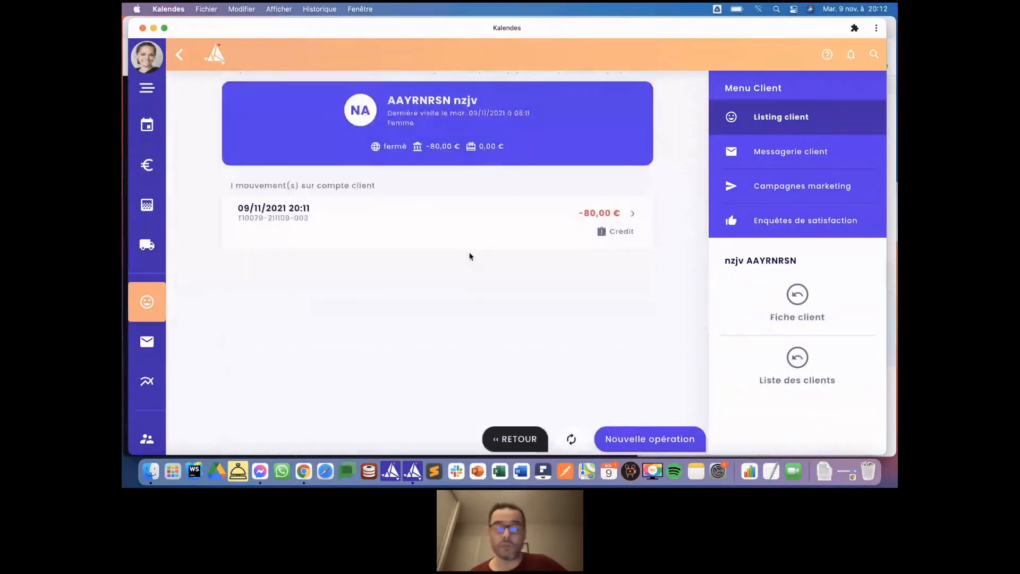